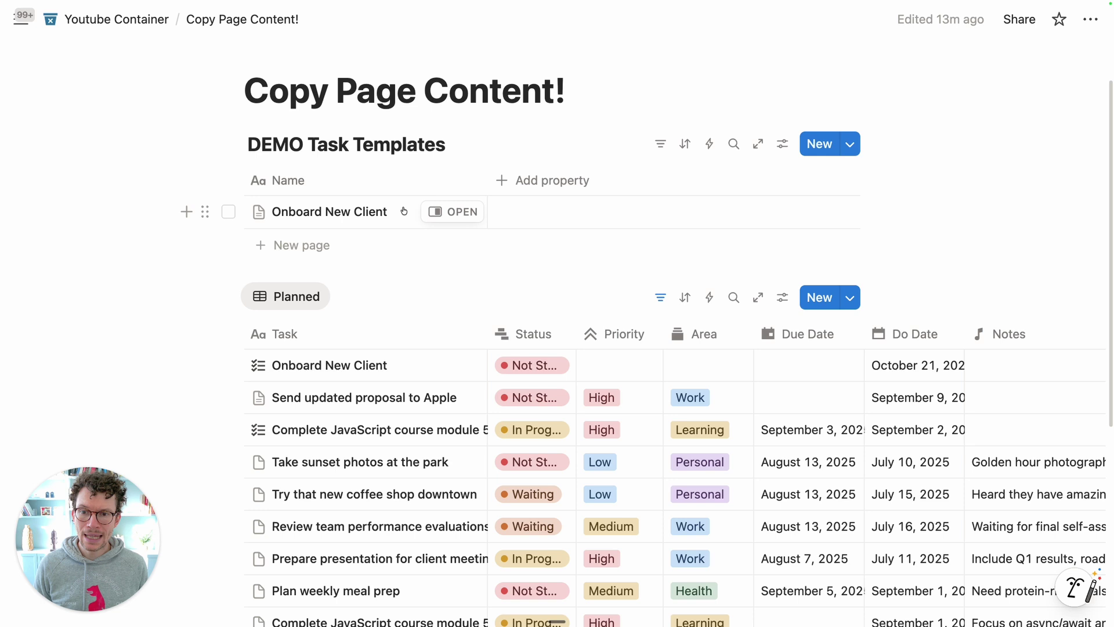
Step: Open the Onboard New Client page in side peek and expand '1. Create Project Infrastructure'
left_click(455, 211)
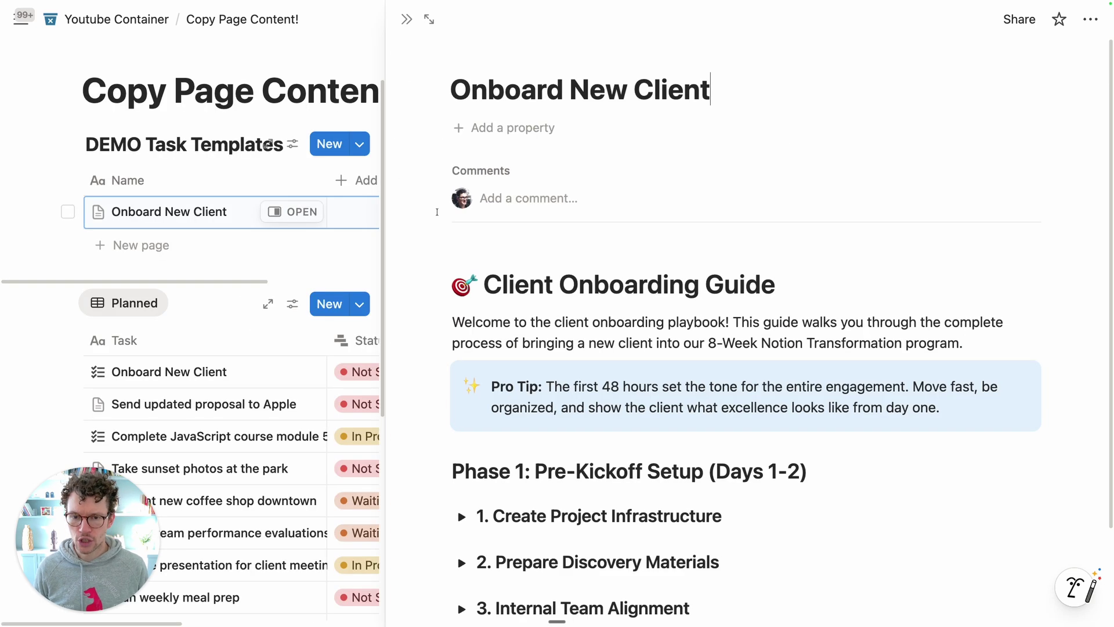
scroll(584, 300, "down", 3)
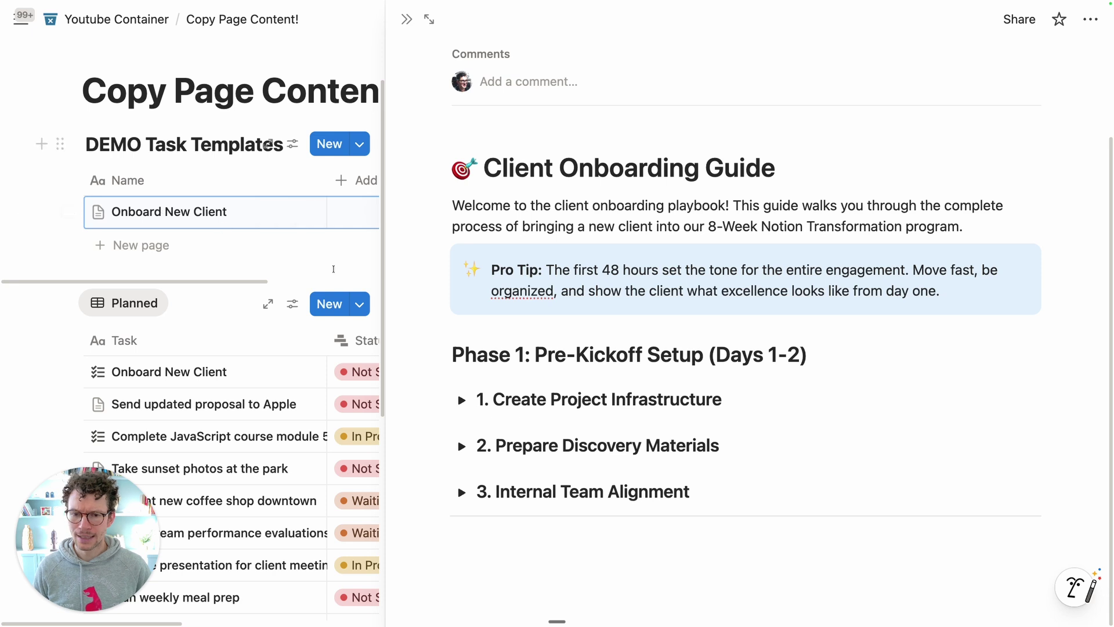
left_click(461, 399)
scroll(481, 381, "down", 2)
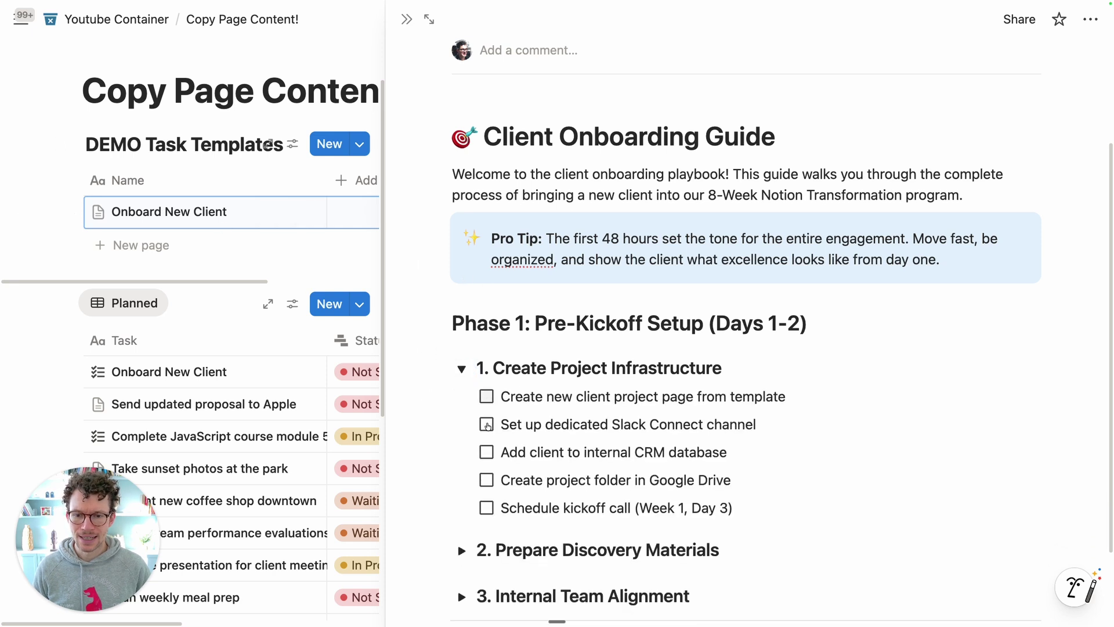
Step: Tick the client project page, Slack Connect channel and CRM tasks, collapse the toggle and close the peek
left_click(486, 367)
left_click(486, 395)
left_click(486, 423)
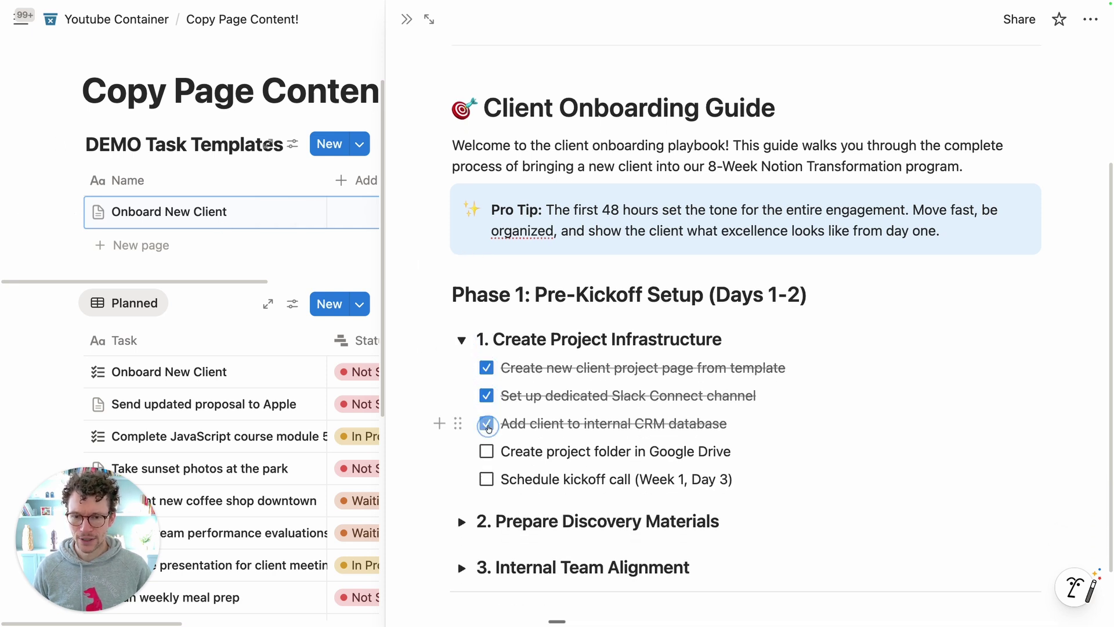
left_click(458, 342)
left_click(406, 19)
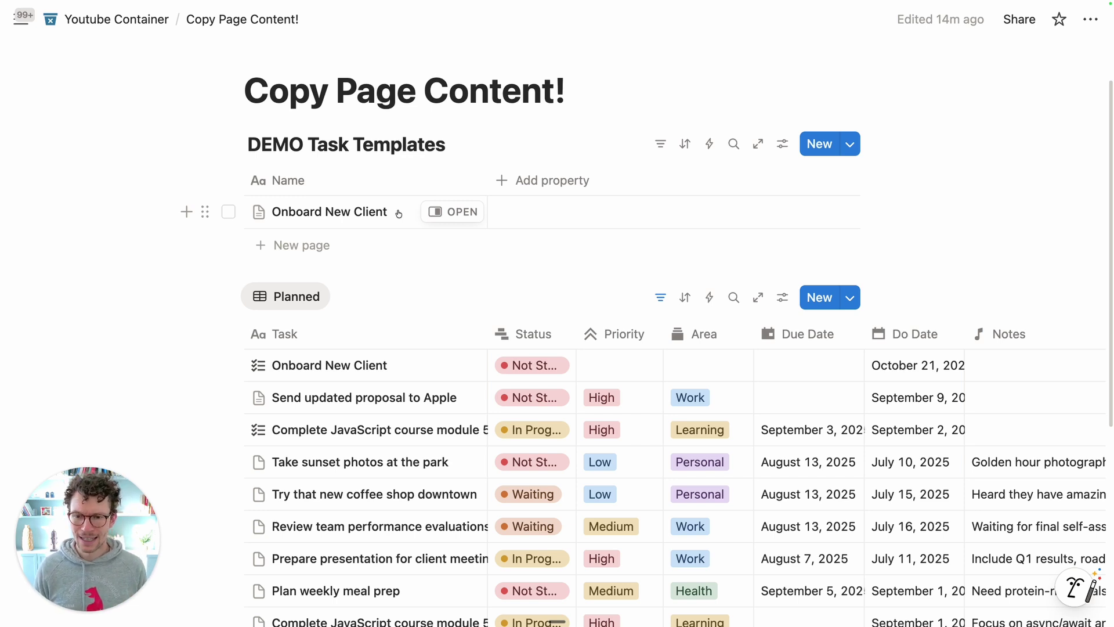
Step: Scroll the Planned database and dismiss Onboard New Client's Status dropdown without changing it
scroll(398, 214, "down", 1)
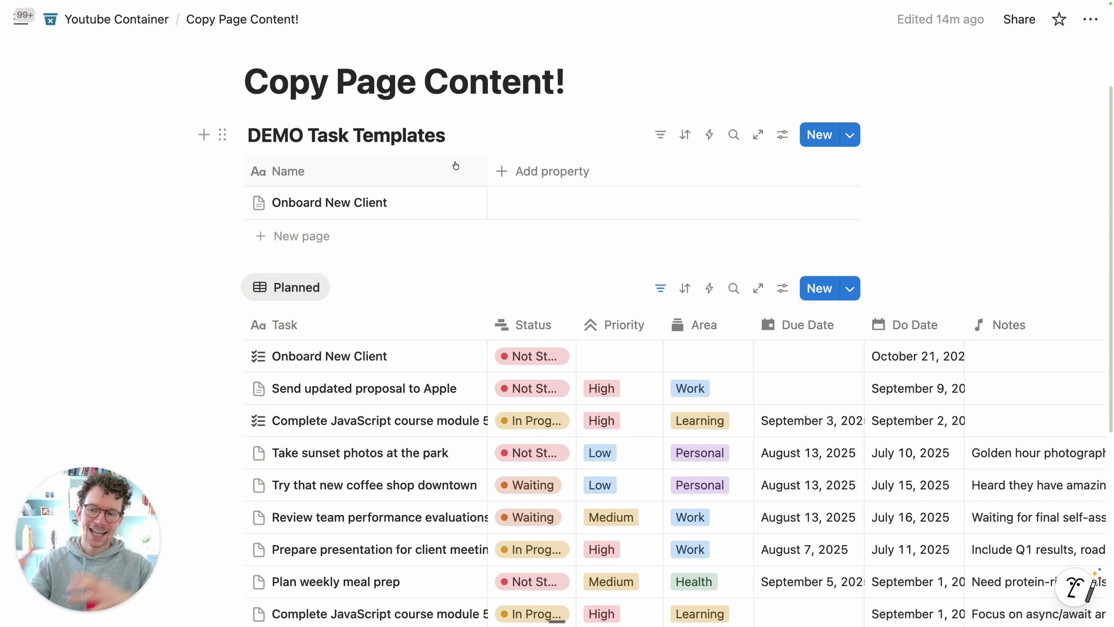
scroll(452, 168, "down", 4)
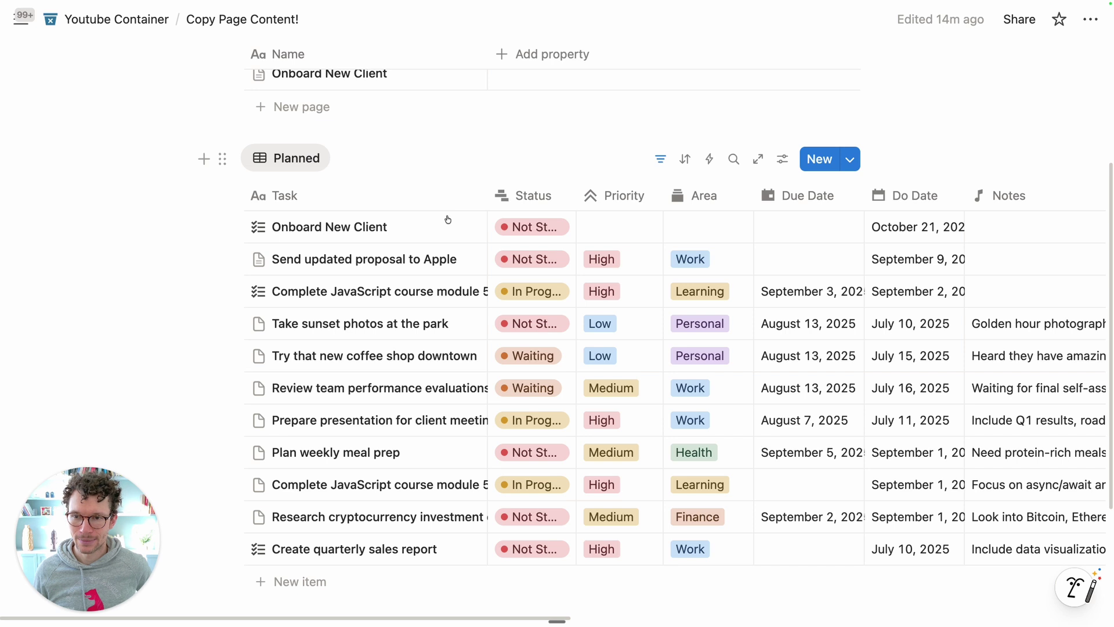
scroll(447, 221, "up", 4)
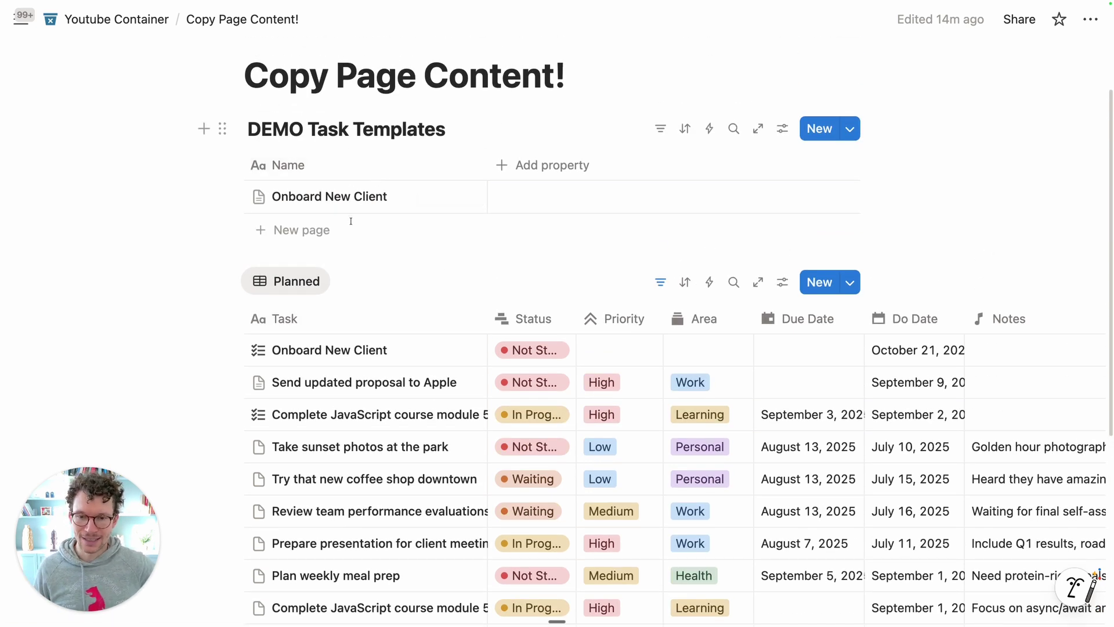
scroll(470, 356, "down", 1)
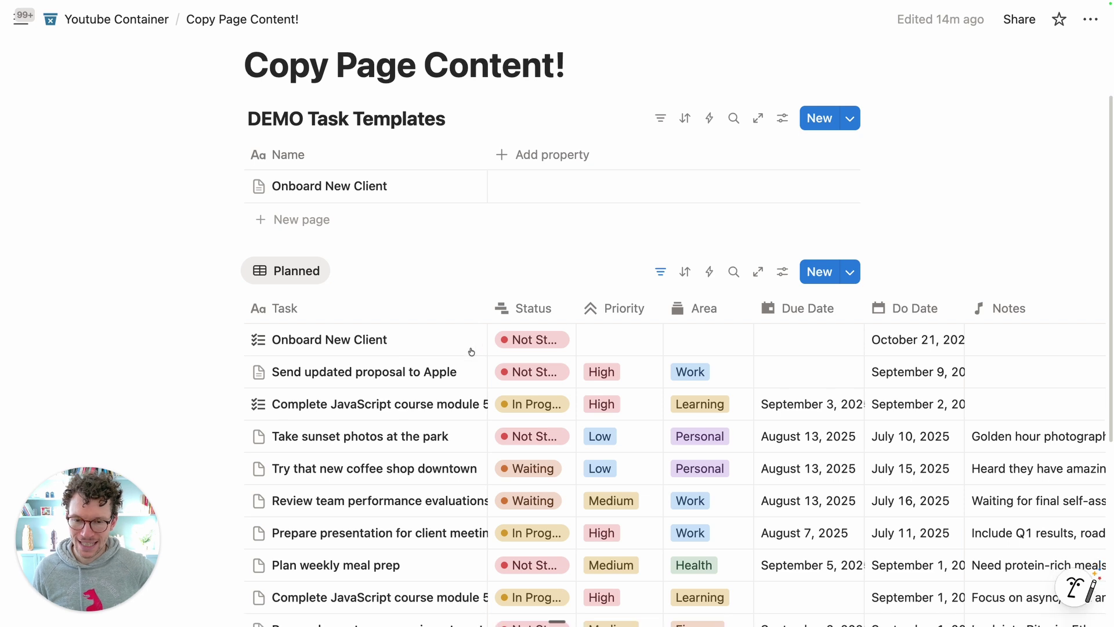
left_click(525, 337)
key("Escape")
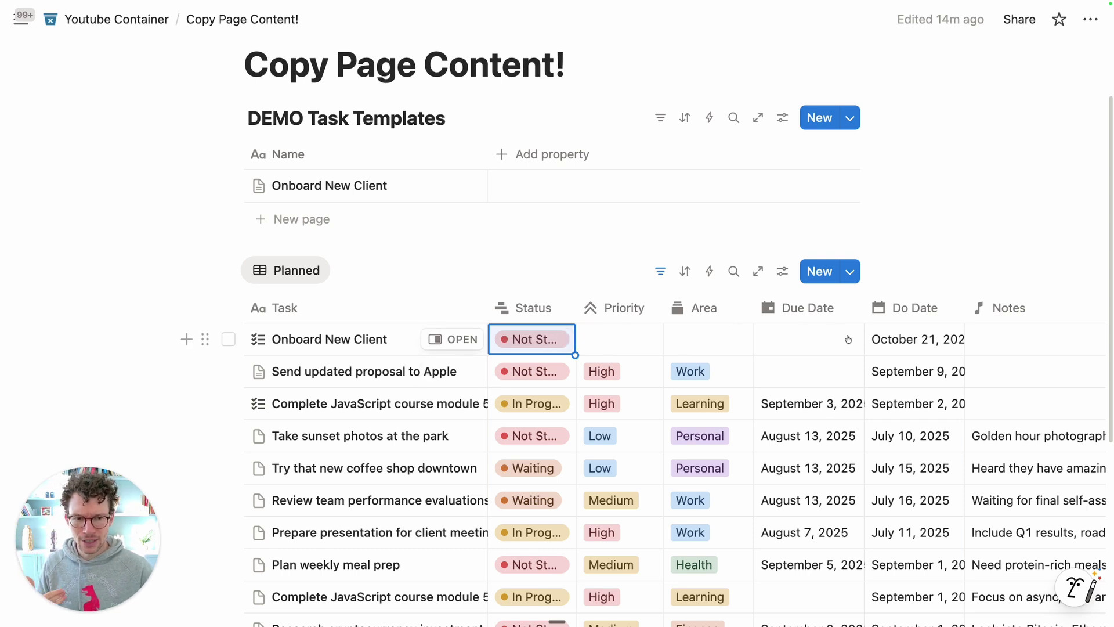
key("ctrl+Left")
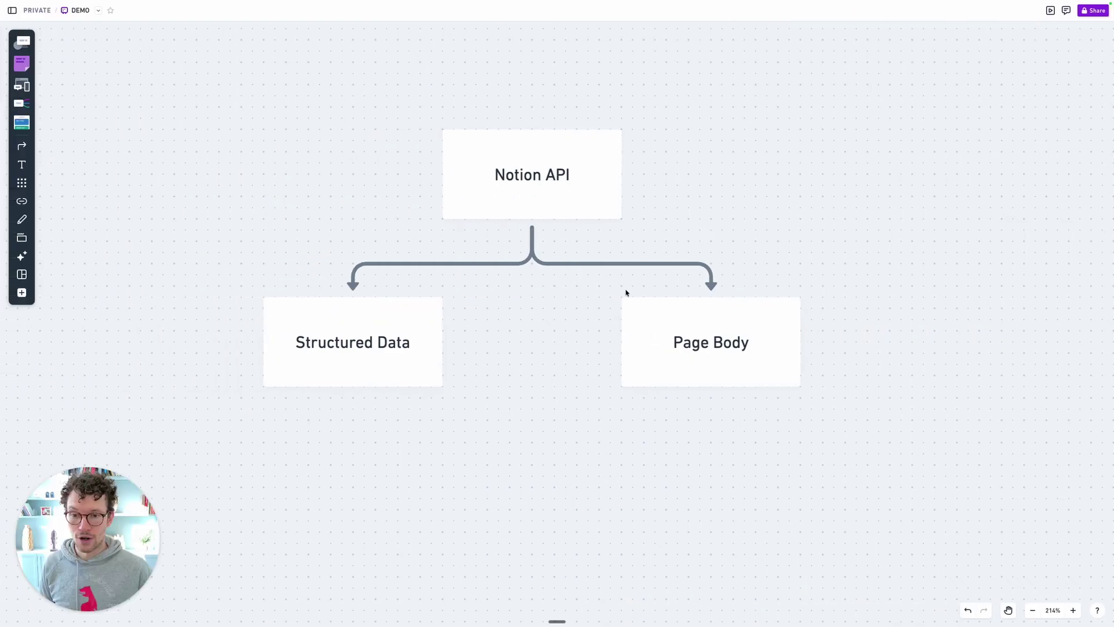
left_click(347, 447)
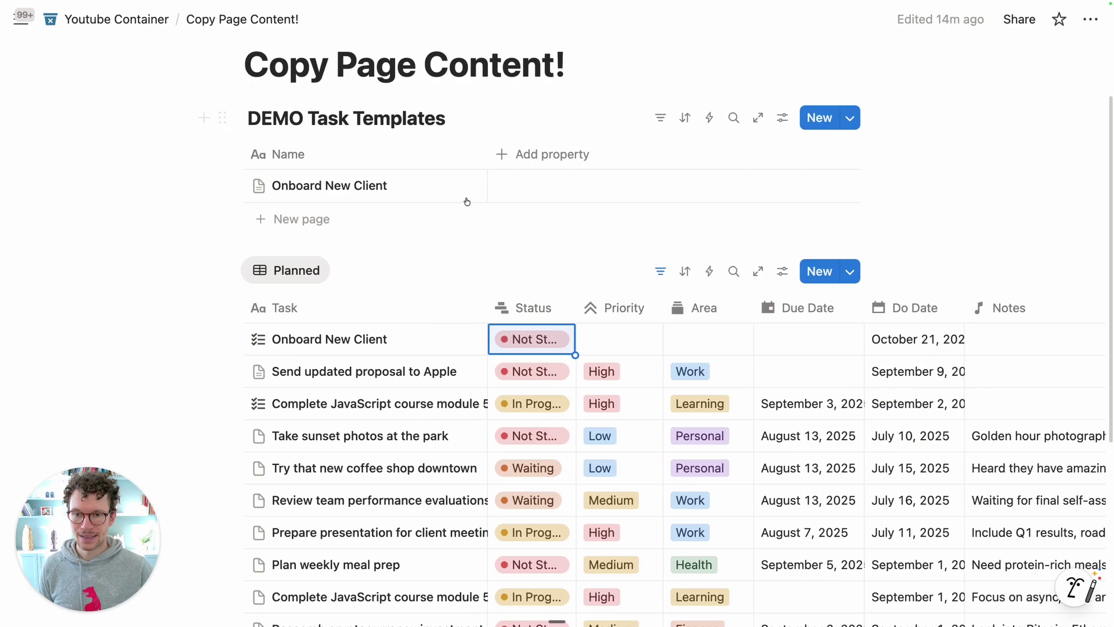
Step: Open the Onboard New Client template in side peek and scroll through its onboarding guide
left_click(453, 184)
scroll(574, 499, "down", 3)
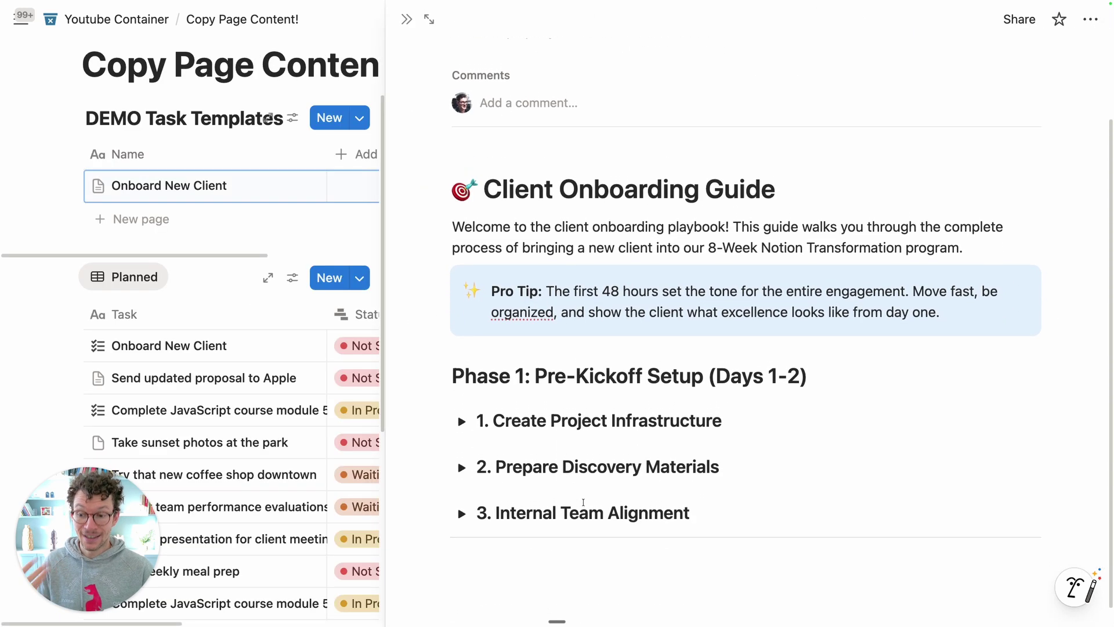
scroll(583, 502, "up", 3)
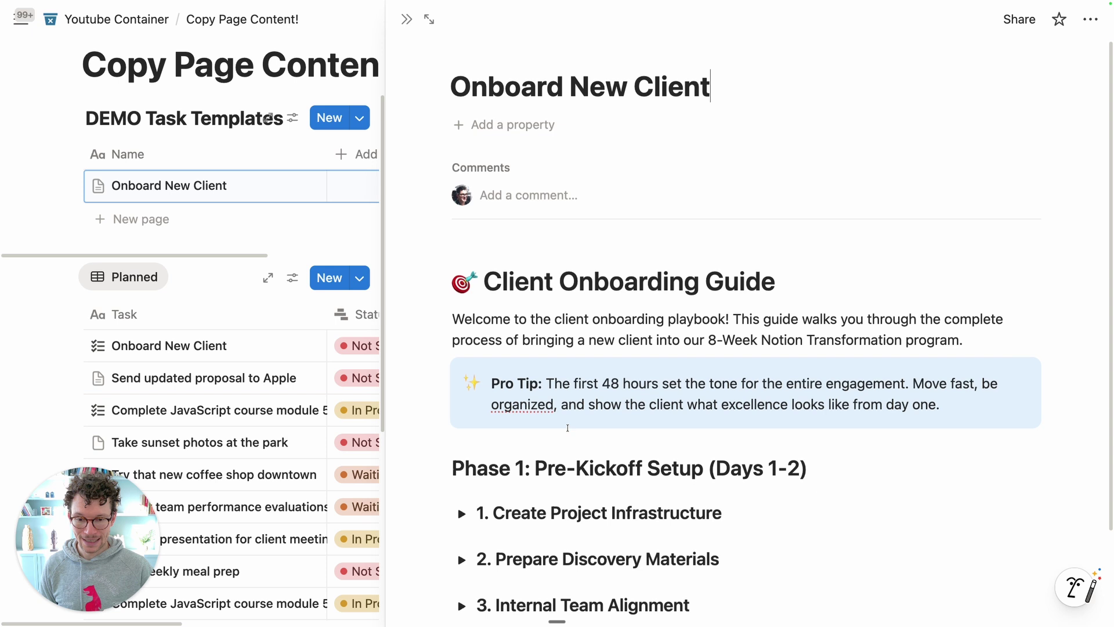
scroll(567, 427, "down", 4)
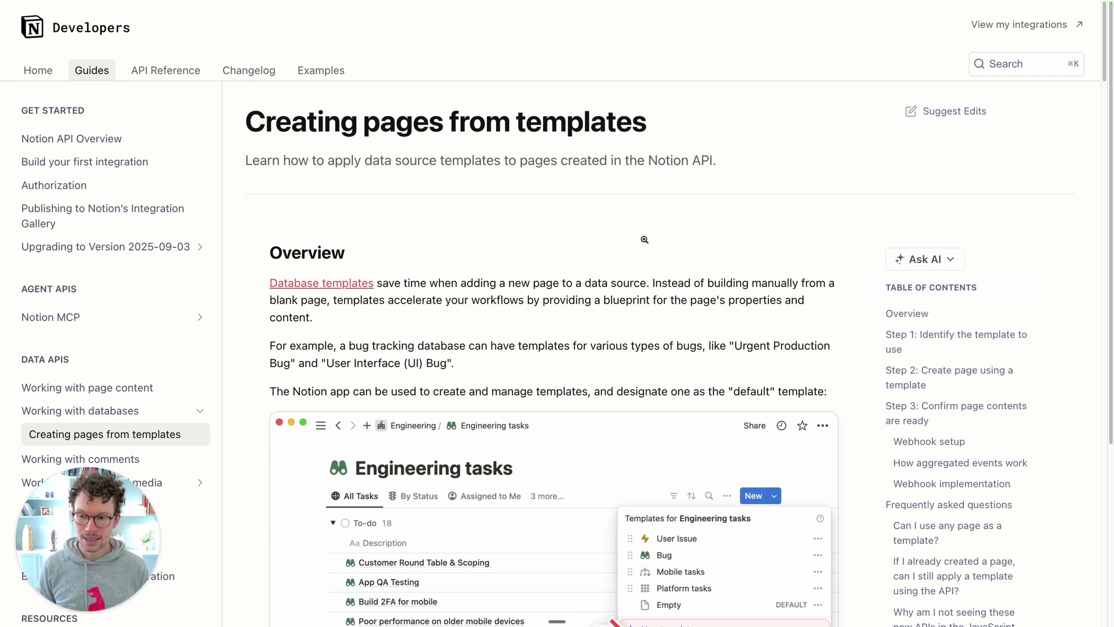
scroll(644, 239, "down", 3)
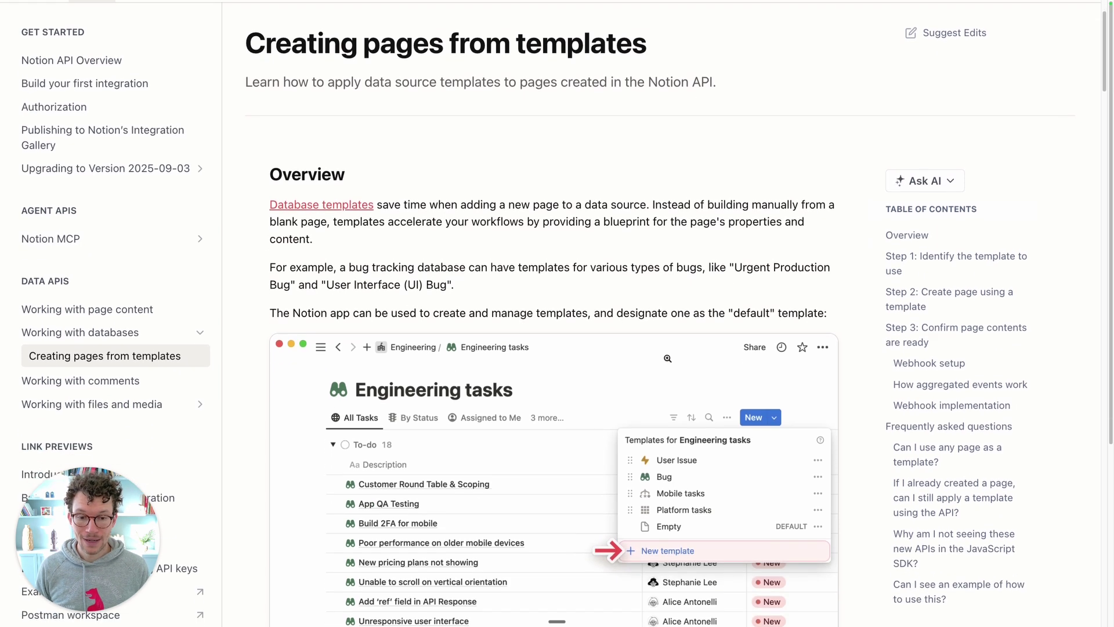
scroll(667, 391, "down", 2)
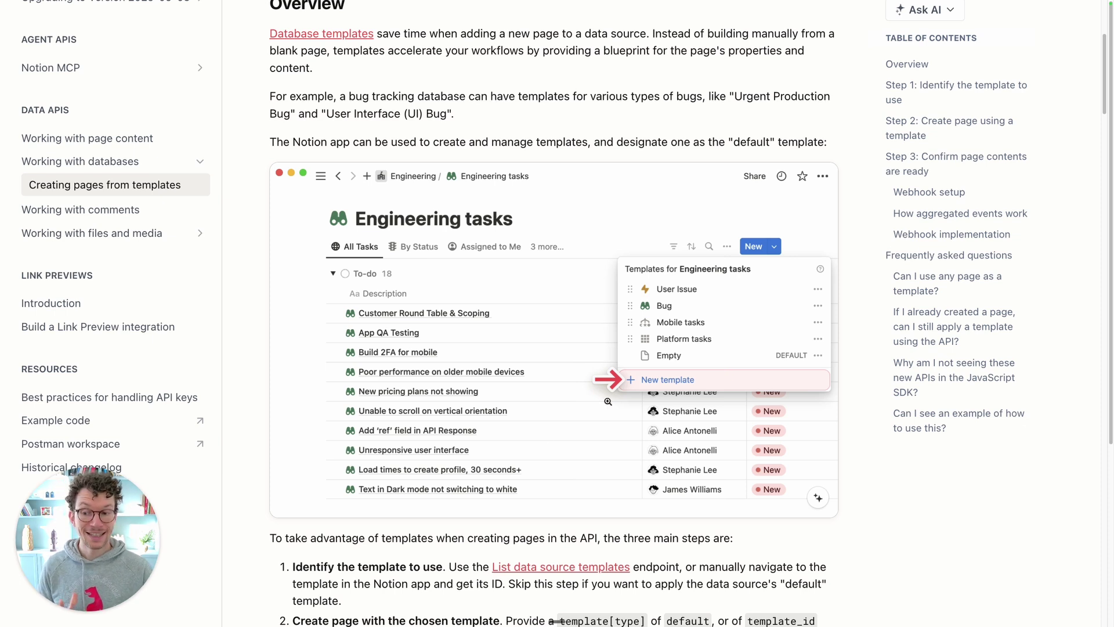
scroll(608, 400, "down", 2)
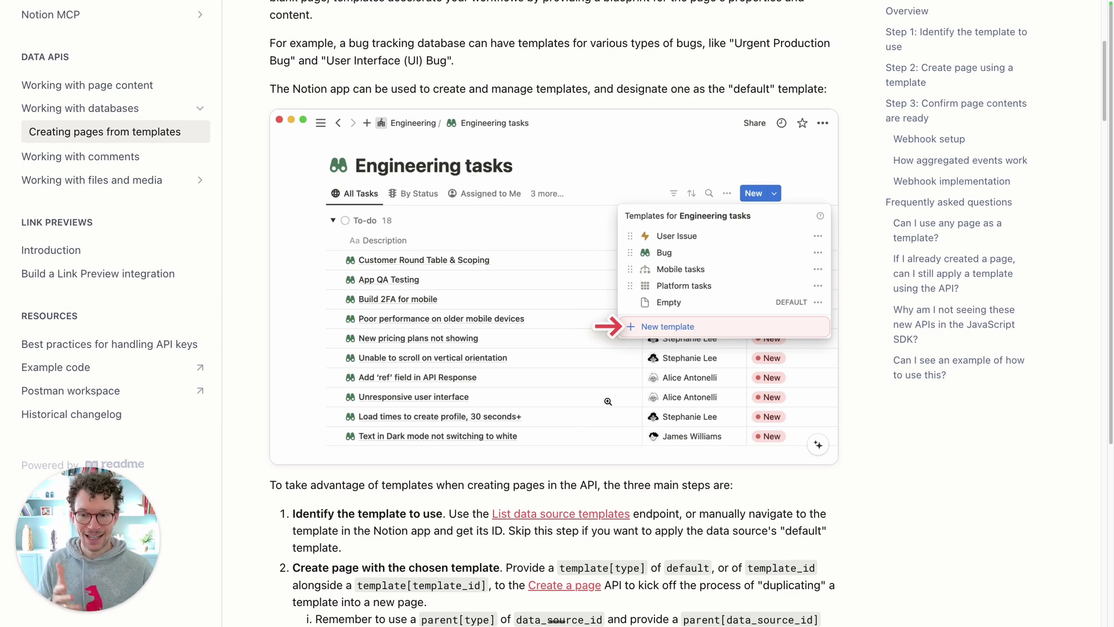
scroll(608, 401, "down", 5)
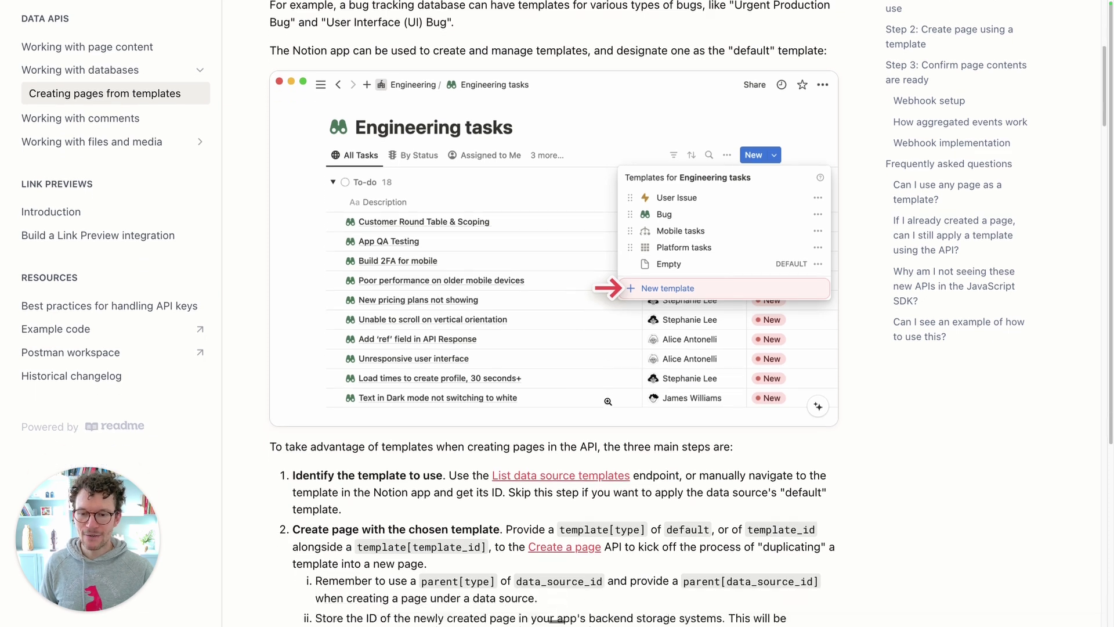
scroll(459, 383, "up", 3)
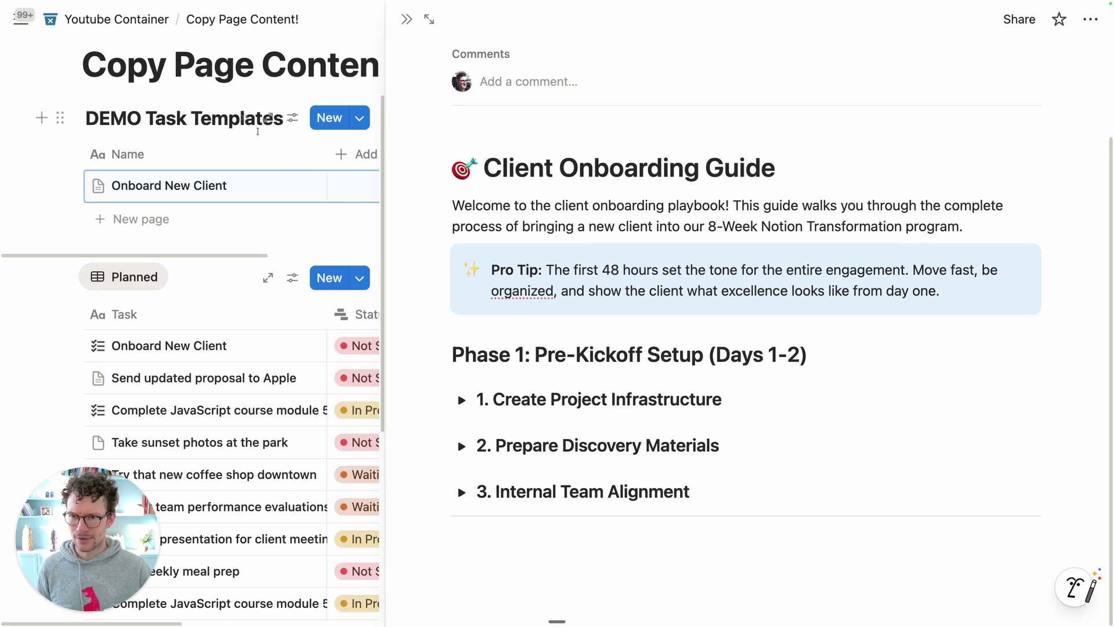
scroll(279, 174, "up", 1)
left_click(406, 19)
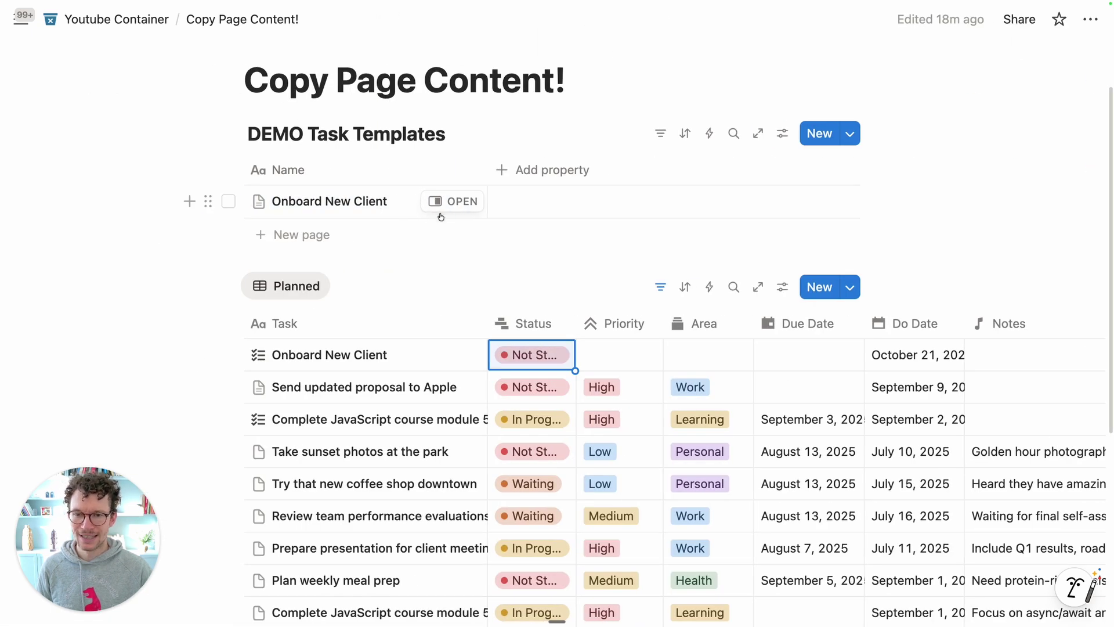
left_click(849, 133)
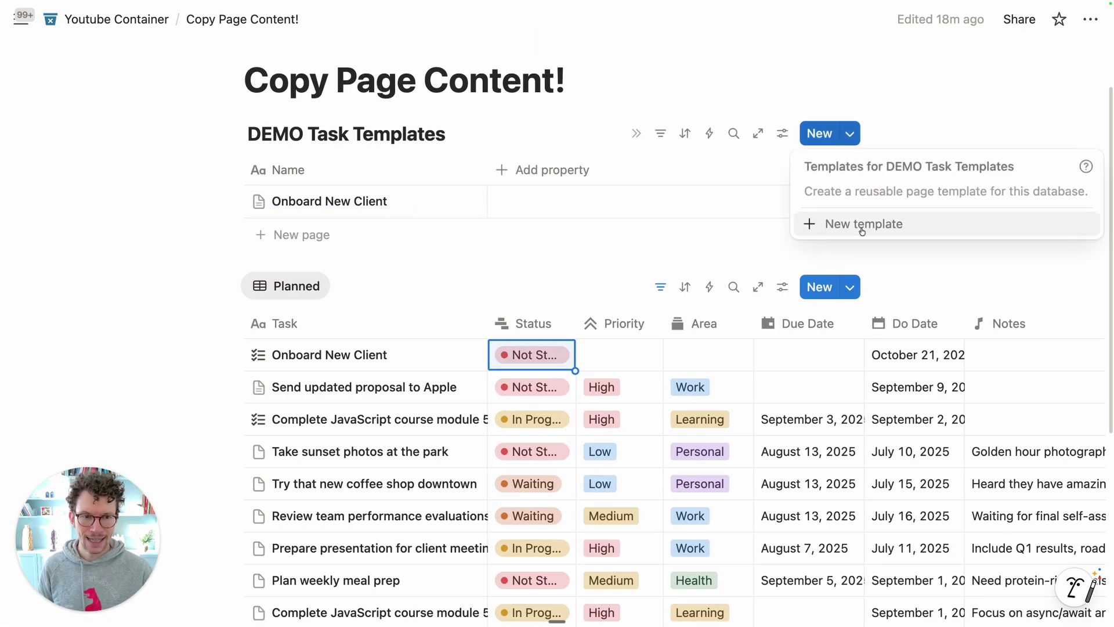
left_click(637, 251)
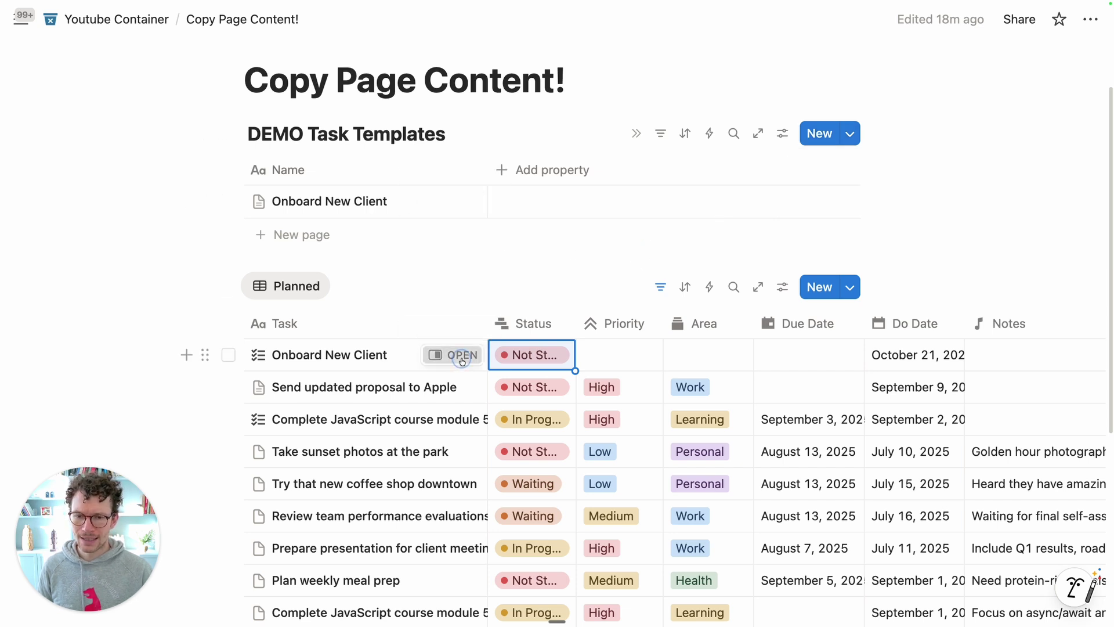
left_click(462, 355)
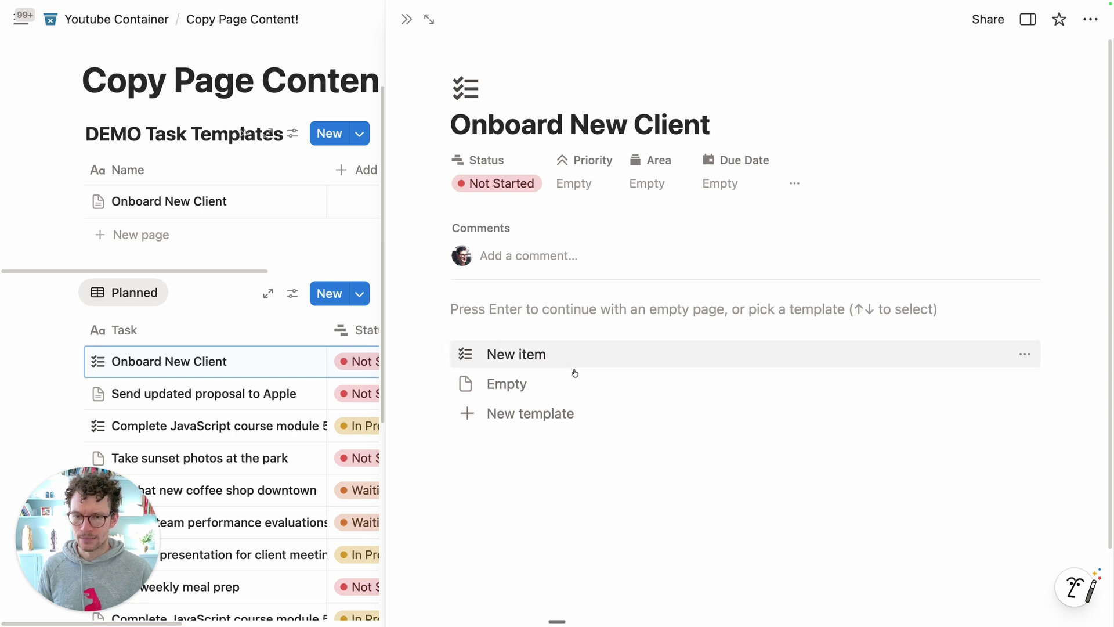
left_click(507, 362)
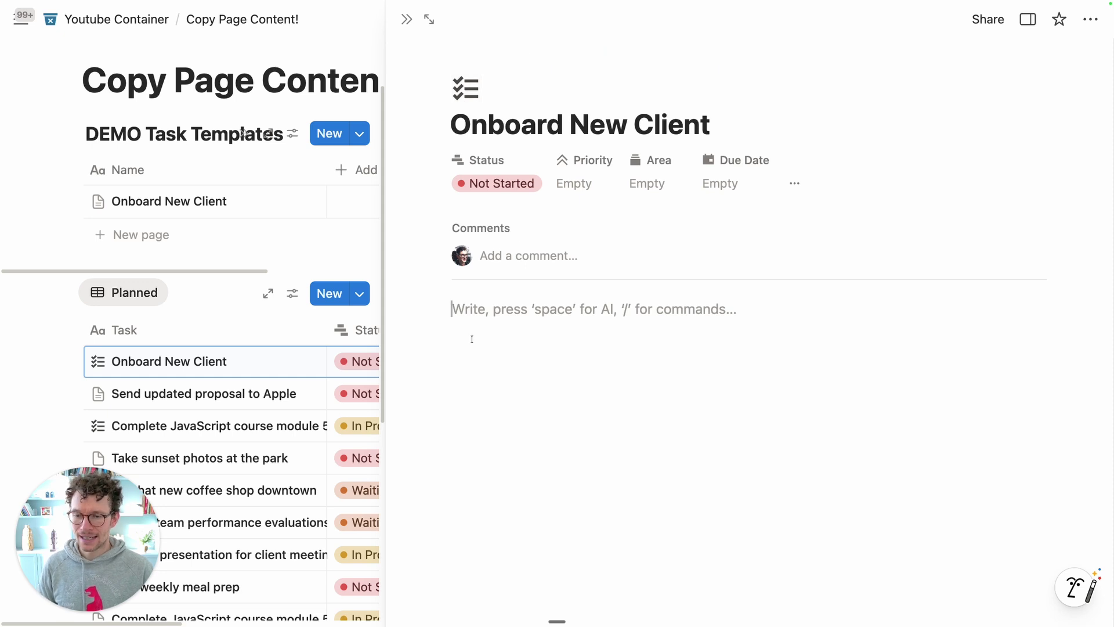
left_click(406, 19)
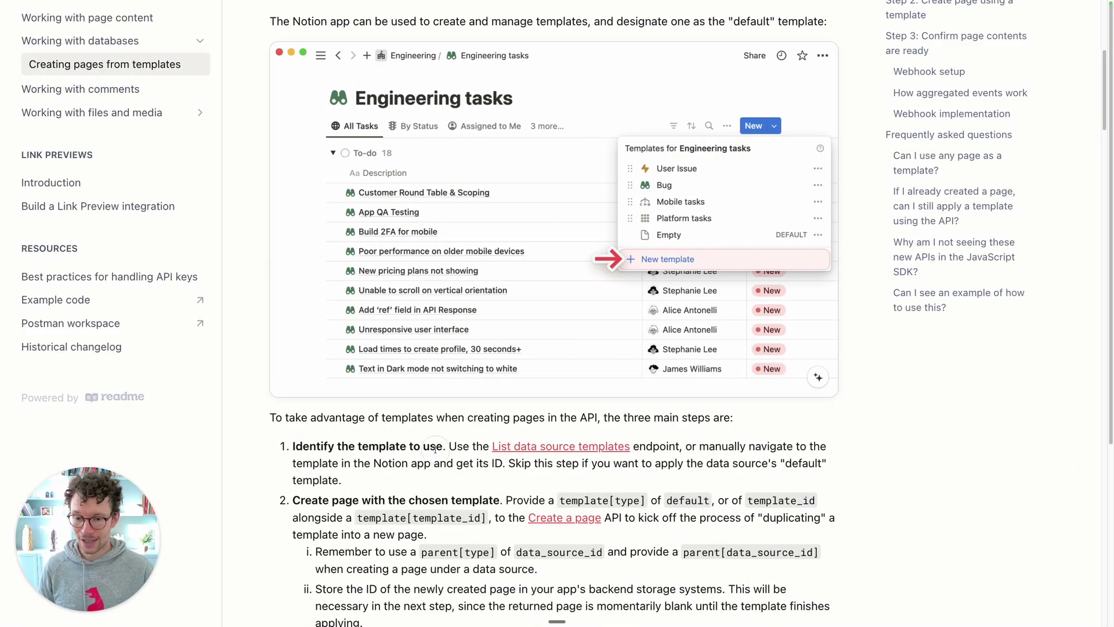
Step: In the Make scenario, review the template_id and new_id values in the Tools module
key("ctrl+Tab")
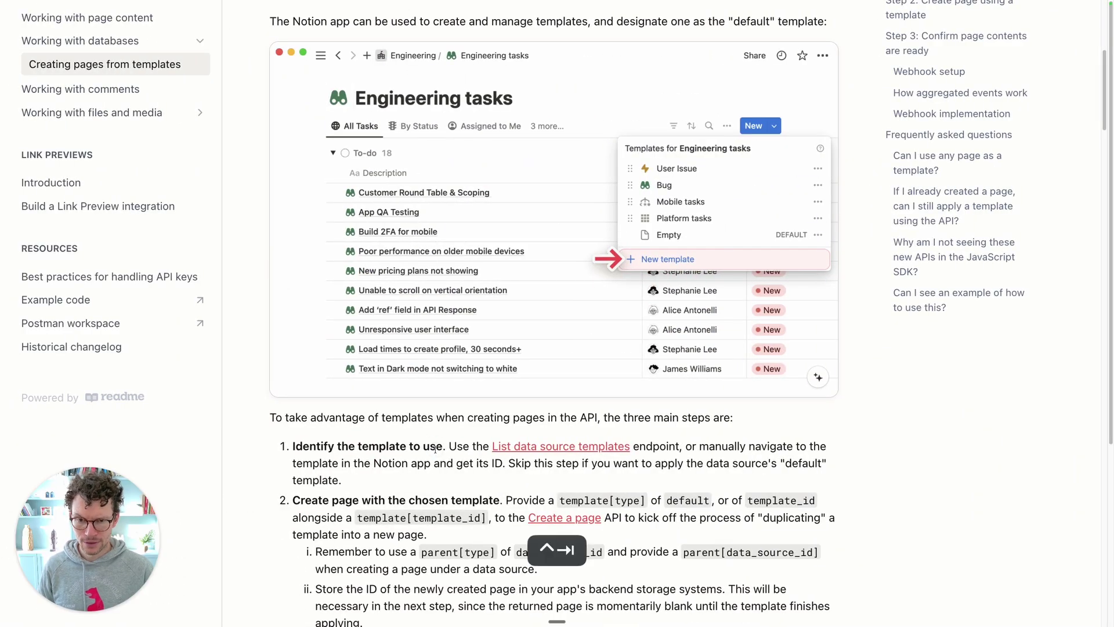
key("ctrl+Tab")
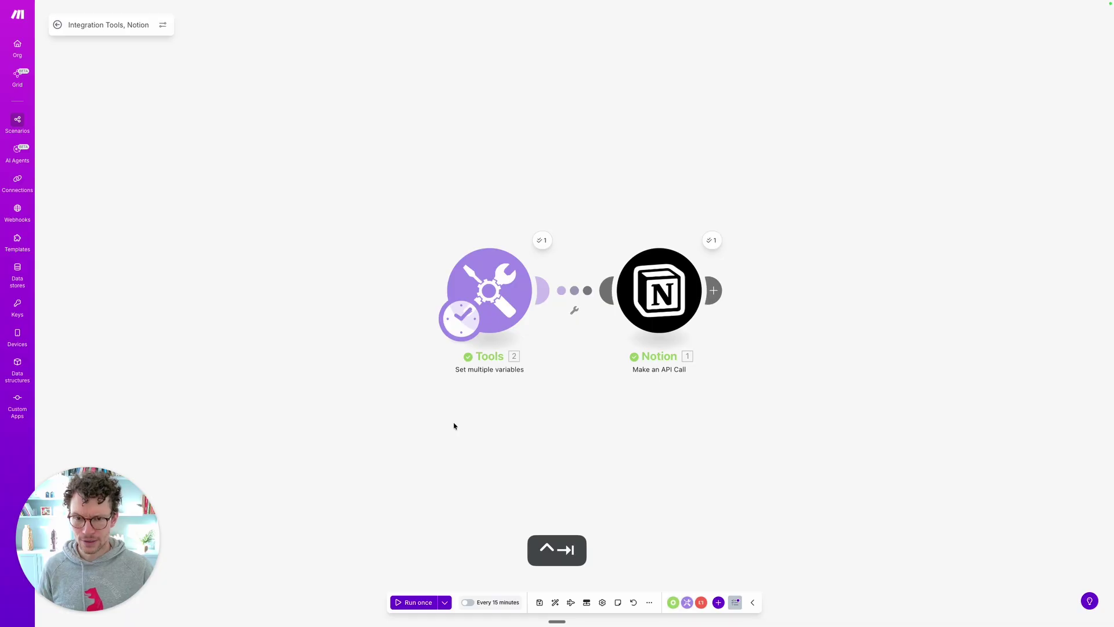
left_click(492, 269)
left_click(595, 266)
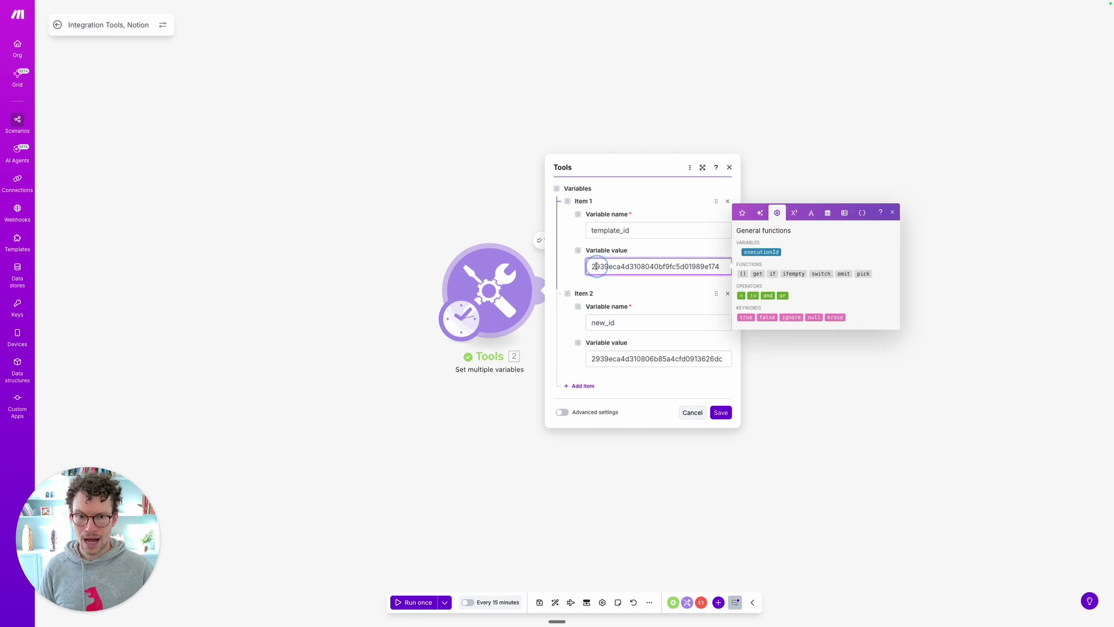
left_click_drag(596, 265, 658, 266)
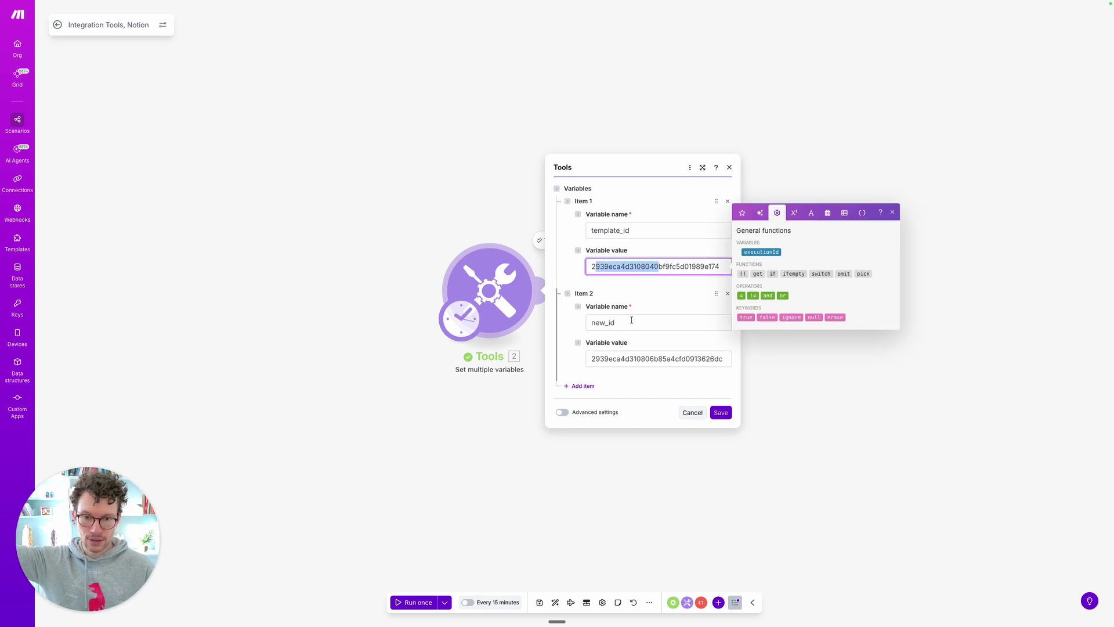
left_click(627, 371)
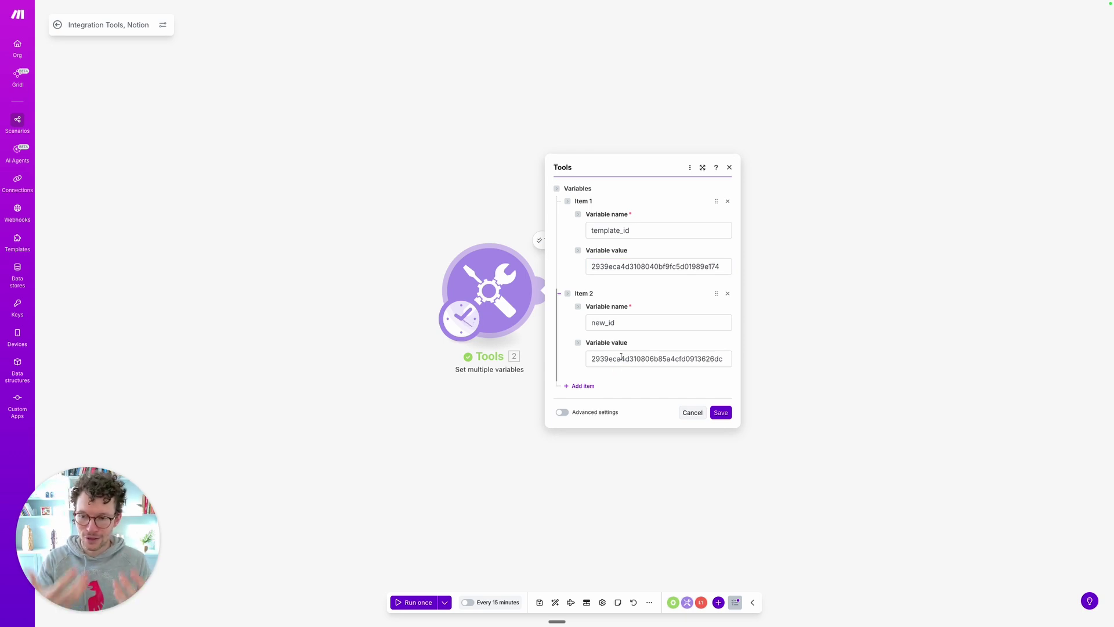
left_click(692, 412)
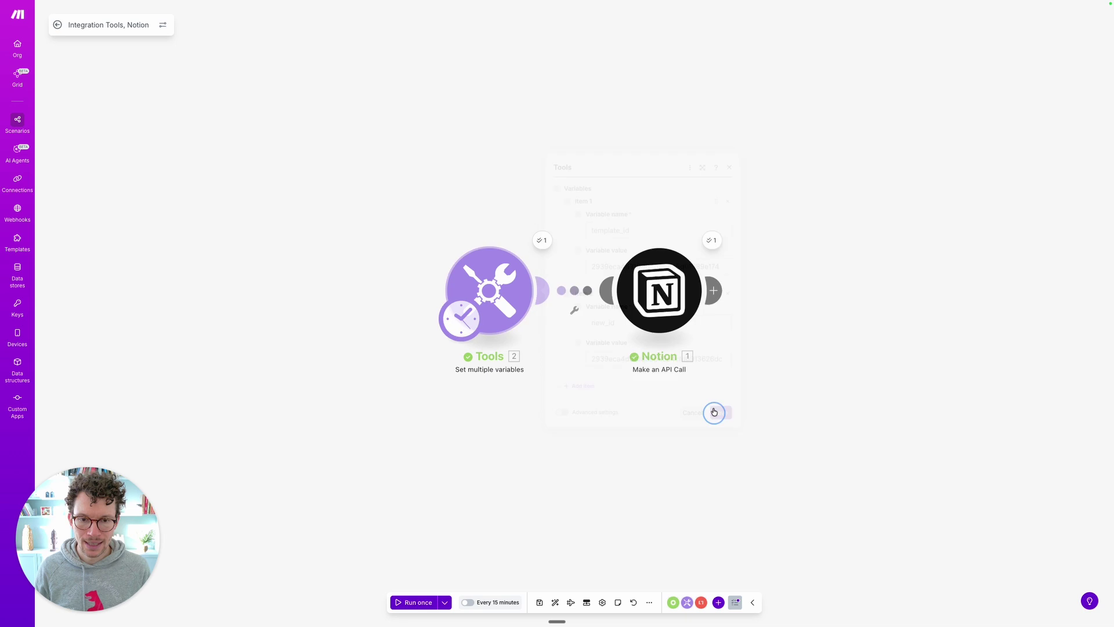
Step: Glance at the Notion module's options, then run the scenario once
right_click(673, 295)
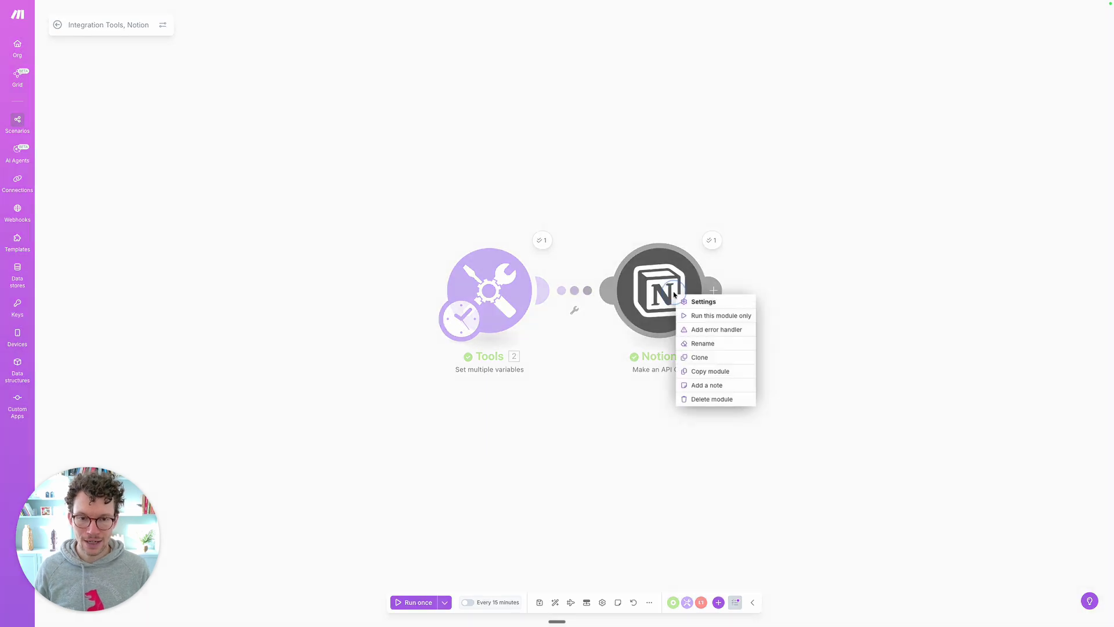
left_click(606, 439)
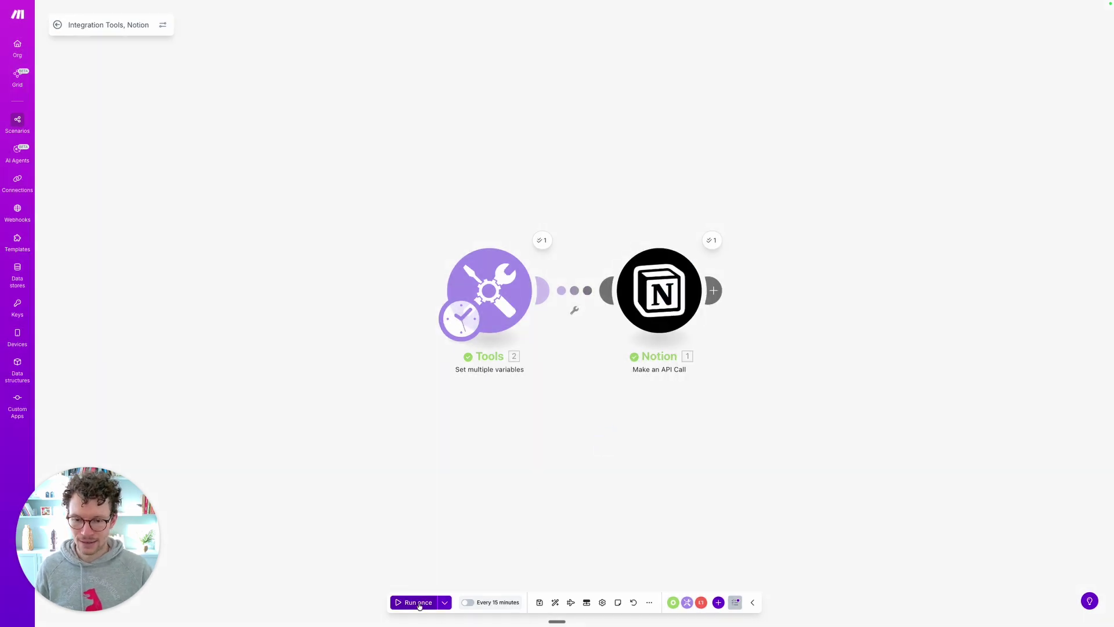
left_click(418, 602)
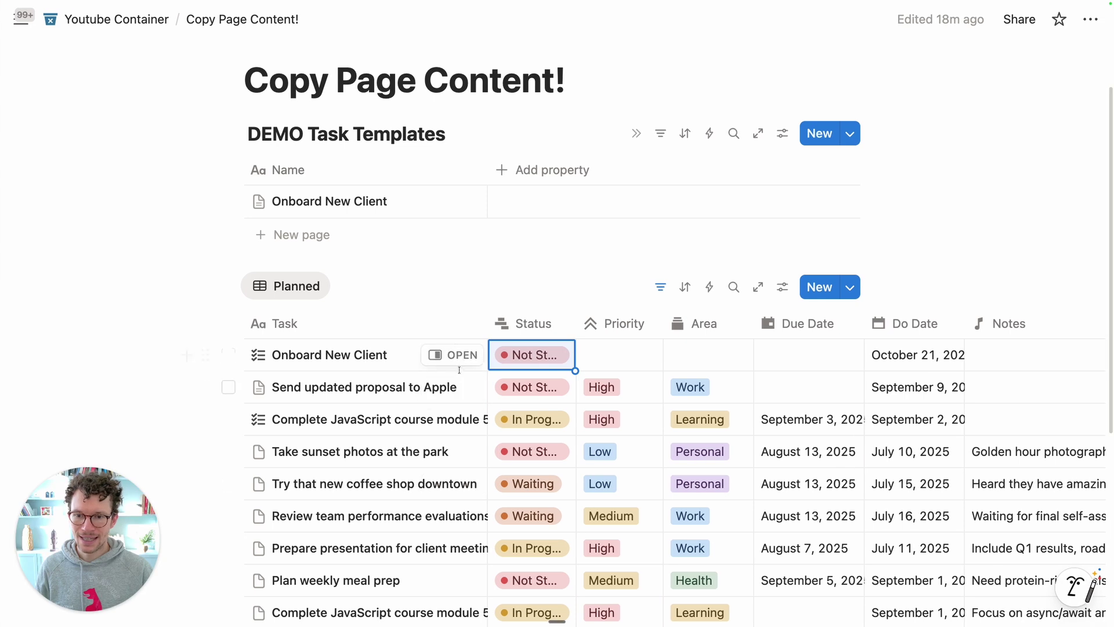
left_click(456, 355)
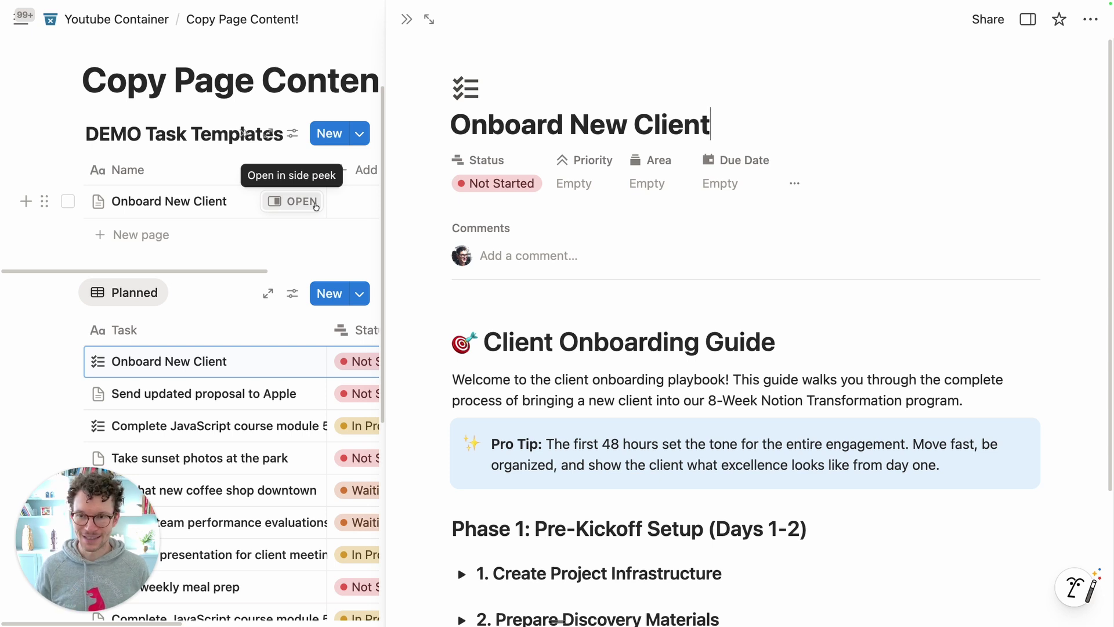
scroll(529, 355, "down", 3)
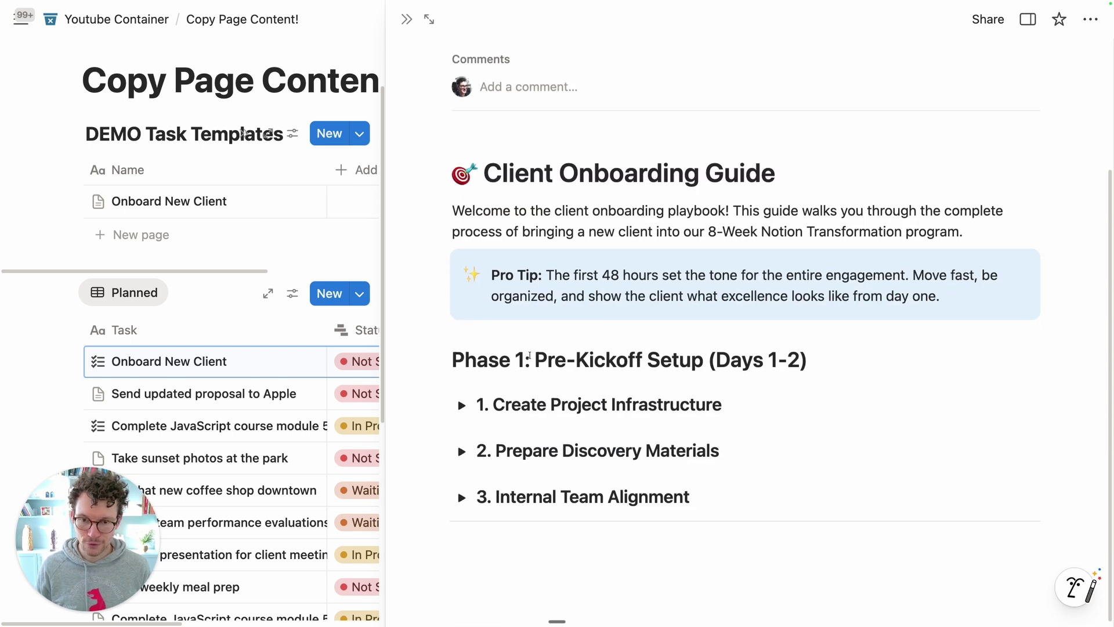
left_click(461, 404)
scroll(459, 461, "down", 2)
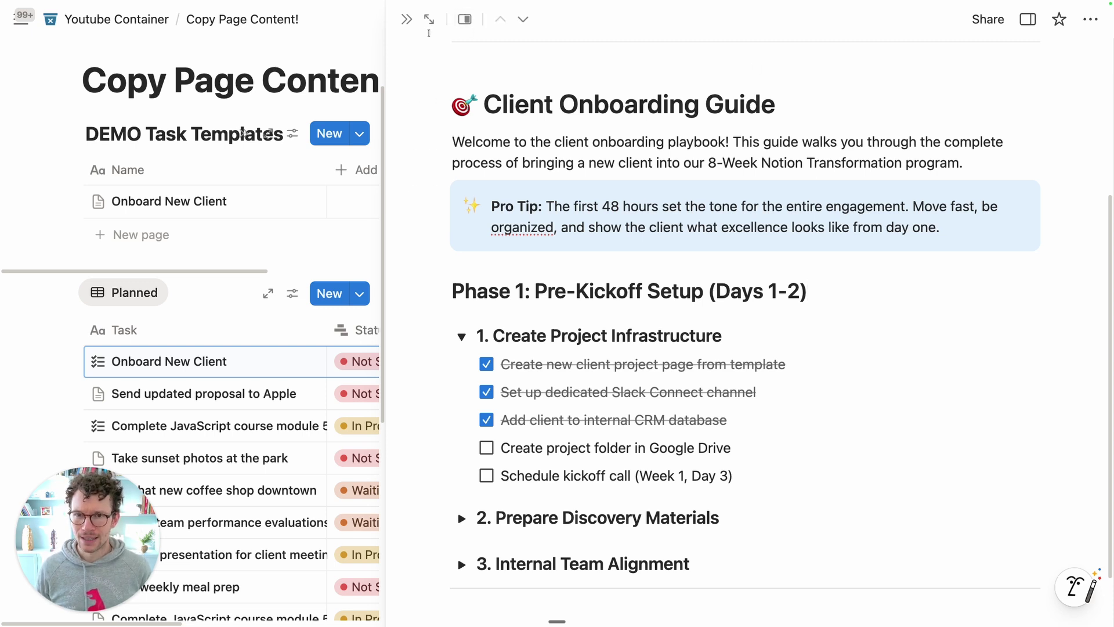
left_click(406, 19)
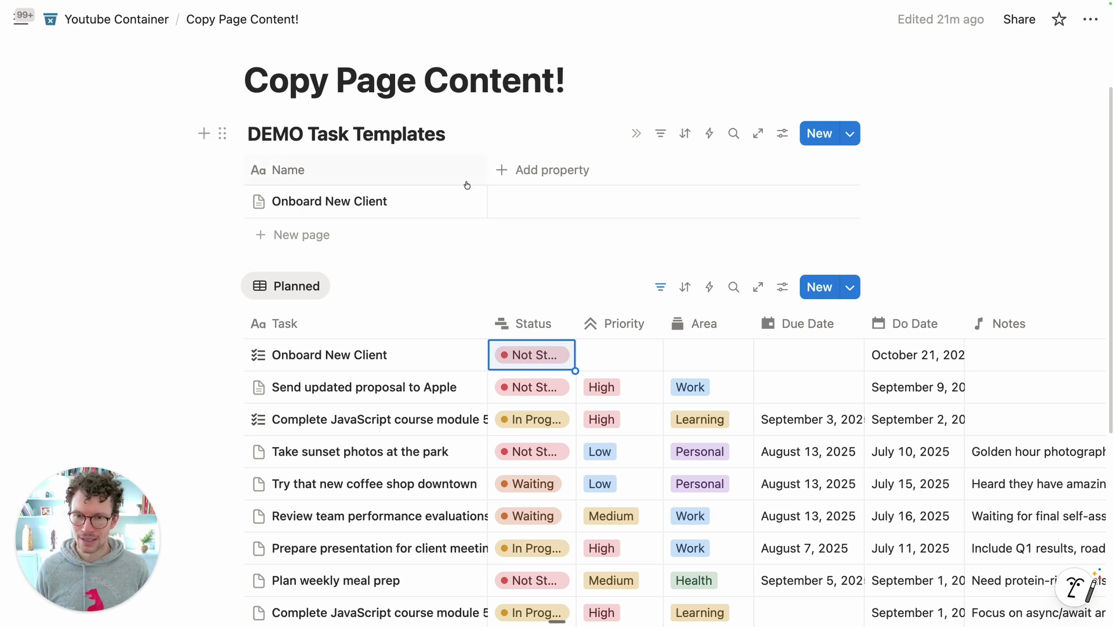
Step: Reopen Onboard New Client in side peek and expand '1. Create Project Infrastructure'
left_click(449, 200)
scroll(514, 357, "down", 3)
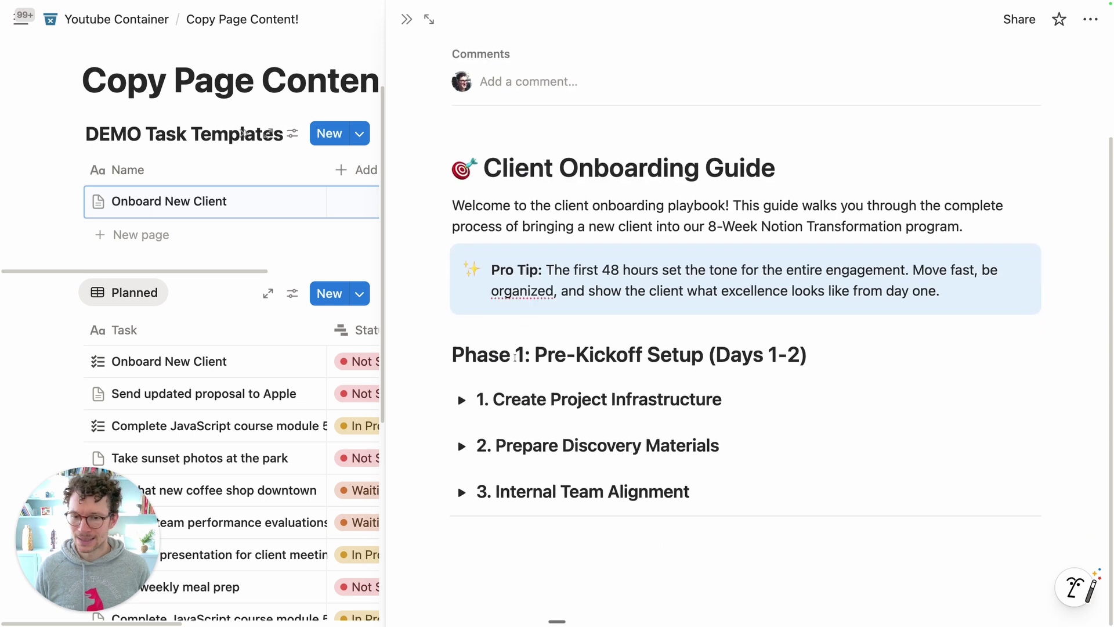
left_click(461, 399)
scroll(488, 325, "down", 3)
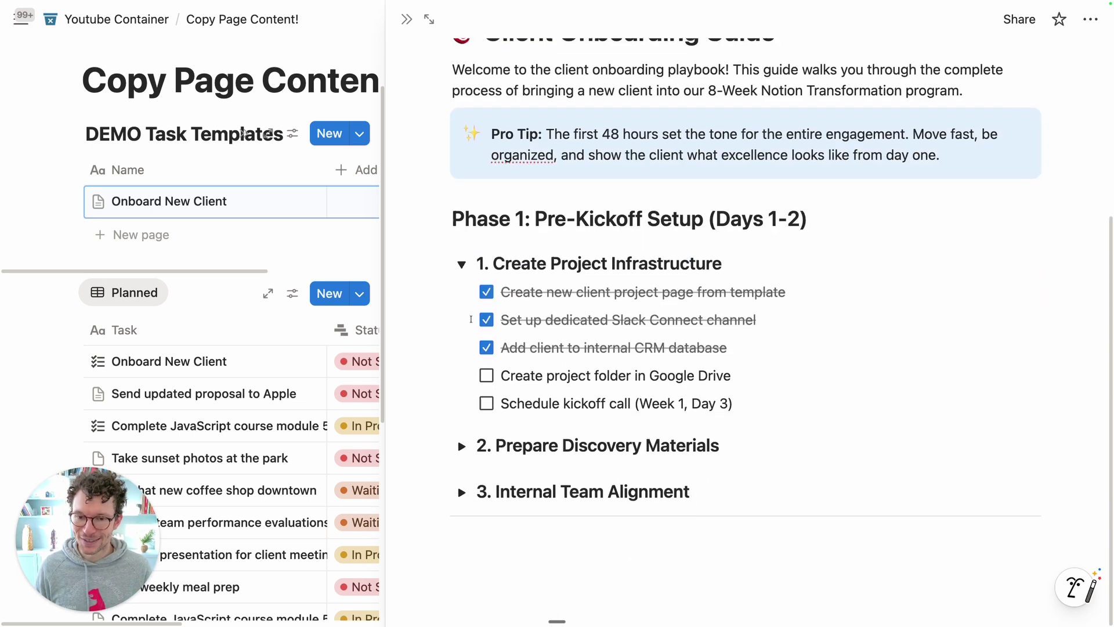
Step: Untick the client project page, Slack Connect channel and CRM items, then collapse the toggle
left_click(486, 291)
left_click(486, 320)
left_click(486, 347)
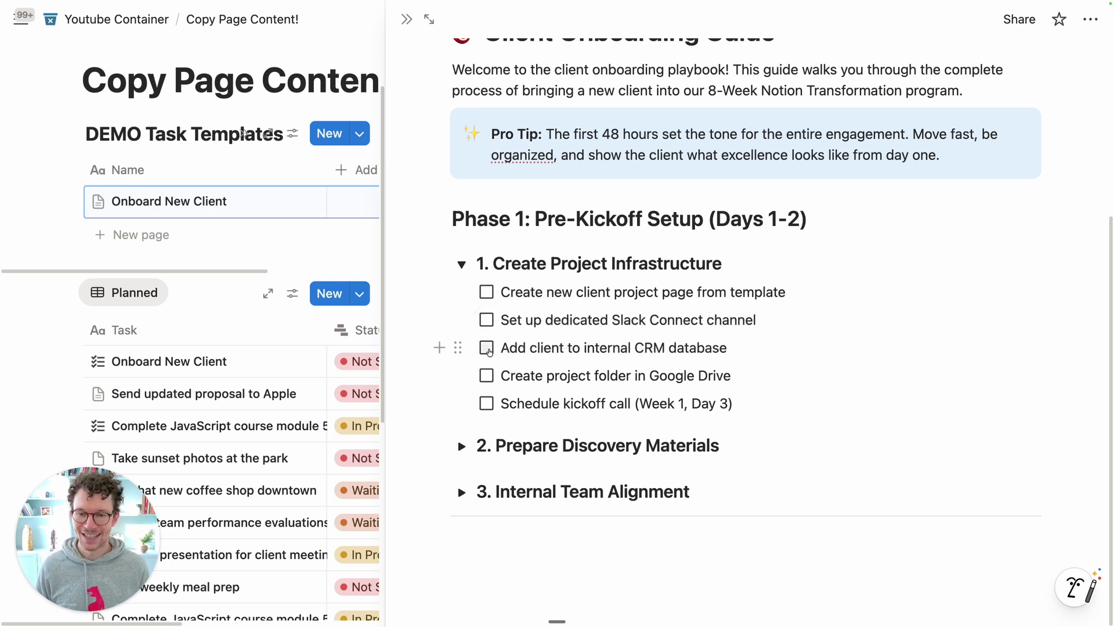
left_click(462, 264)
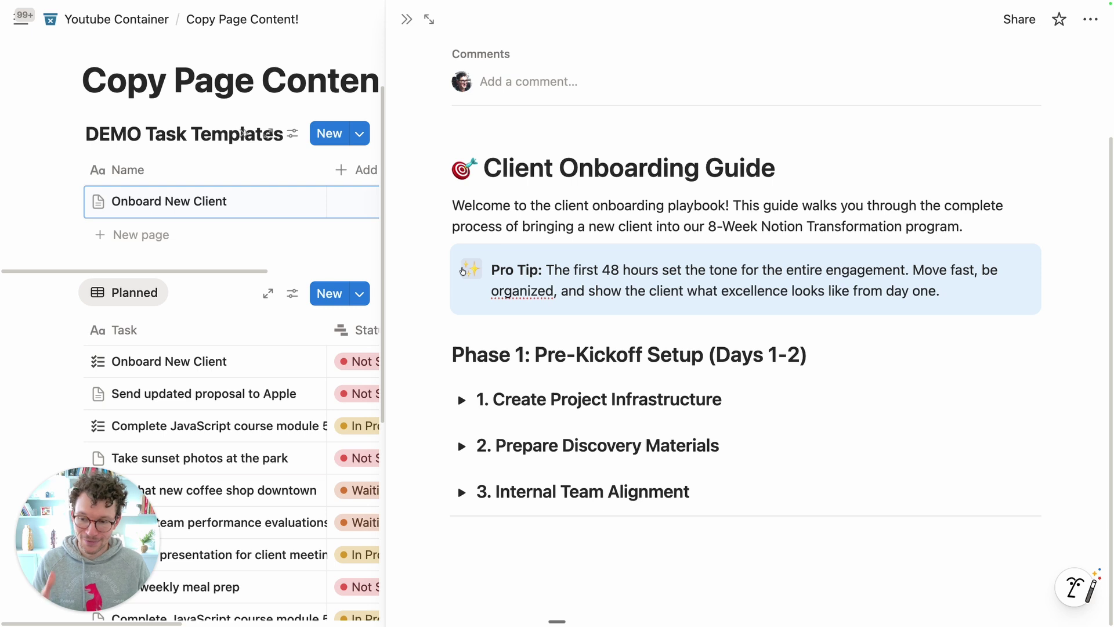